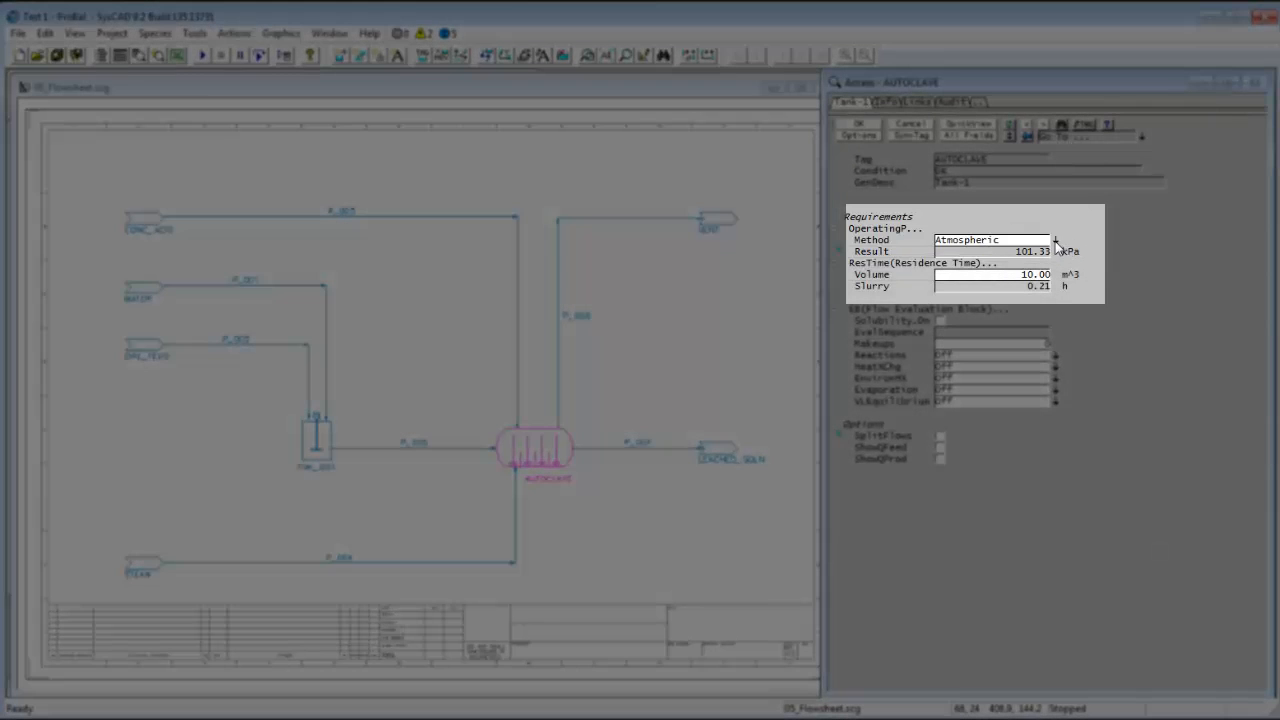
# Set the autoclave's operating pressure method to RequiredP with a required pressure of 1500 kPa.
pyautogui.click(1055, 241)
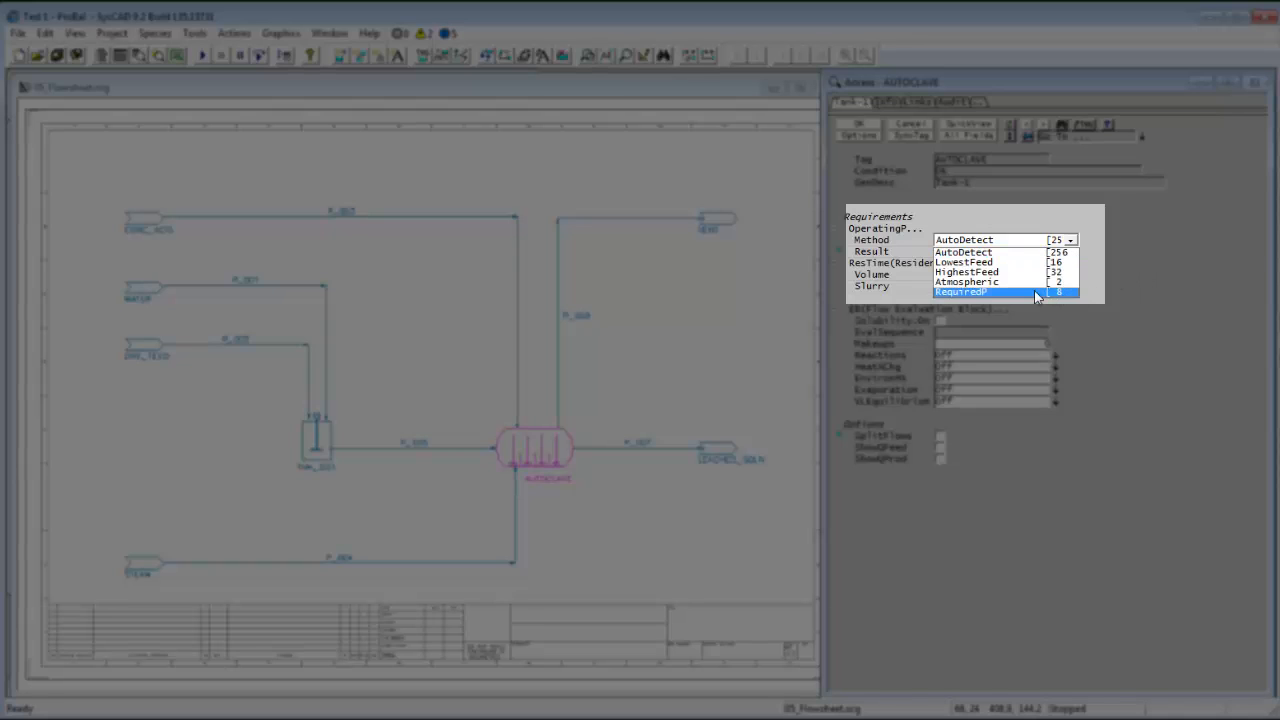
pyautogui.click(962, 292)
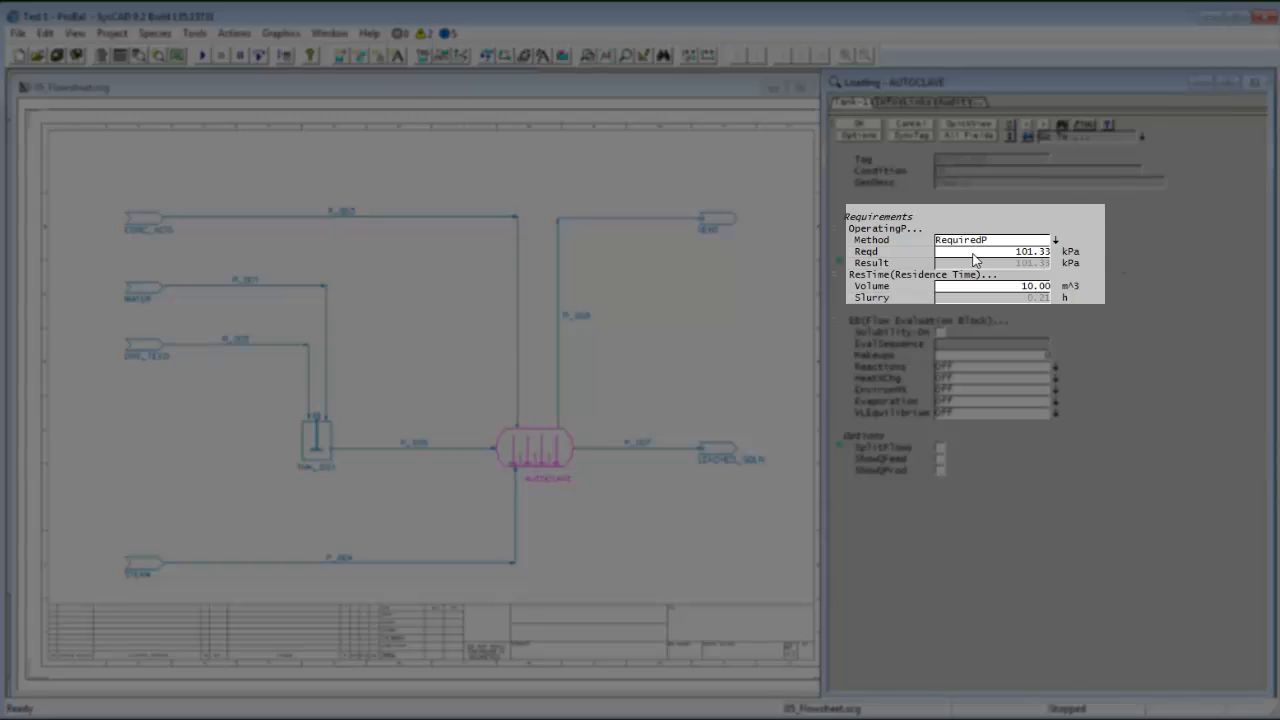
pyautogui.click(975, 255)
pyautogui.write('1500')
pyautogui.press('Return')
pyautogui.click(1177, 250)
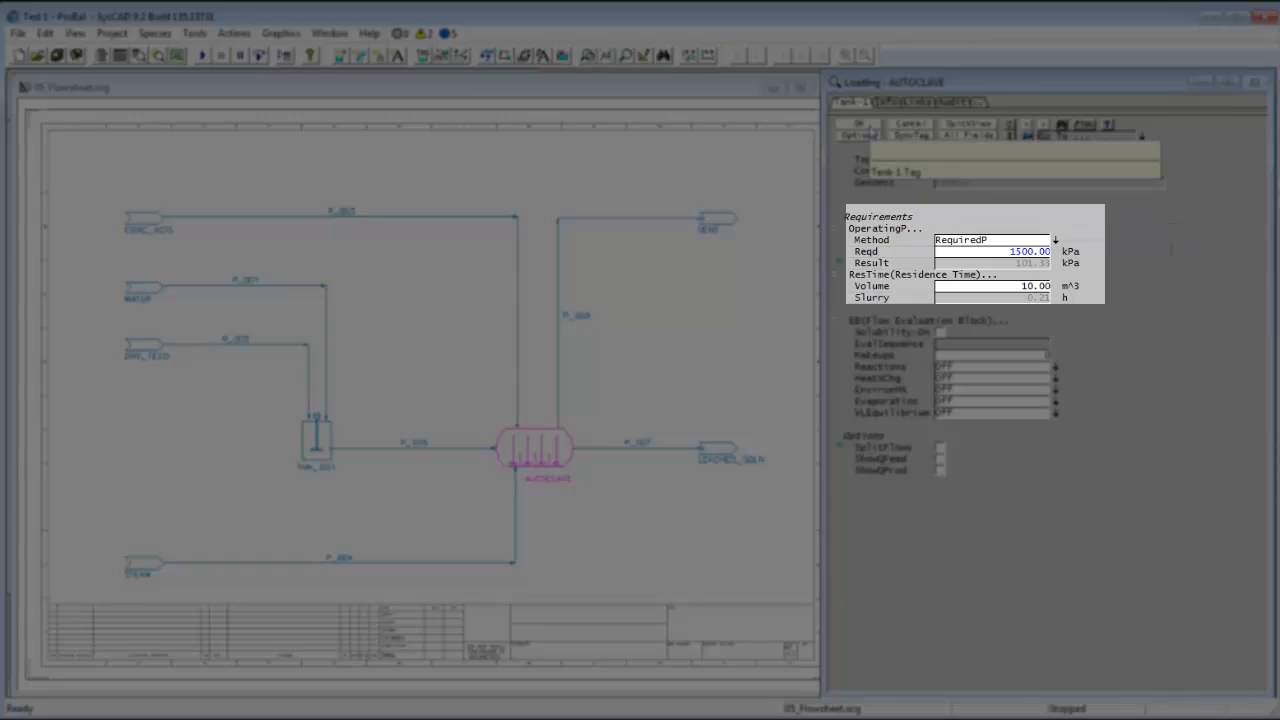
pyautogui.click(858, 123)
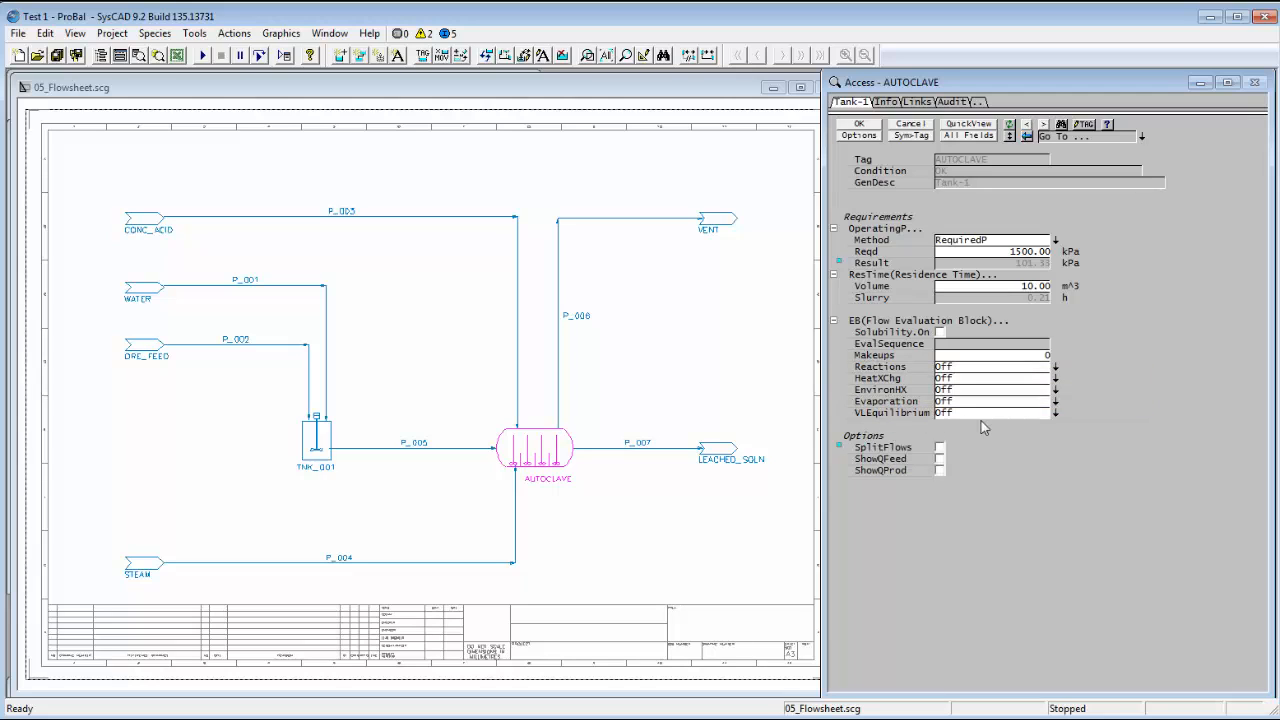
# Set the autoclave's VLEquilibrium to On-AutoSequence and solve the project, checking its VLE feed and product conditions.
pyautogui.click(1056, 413)
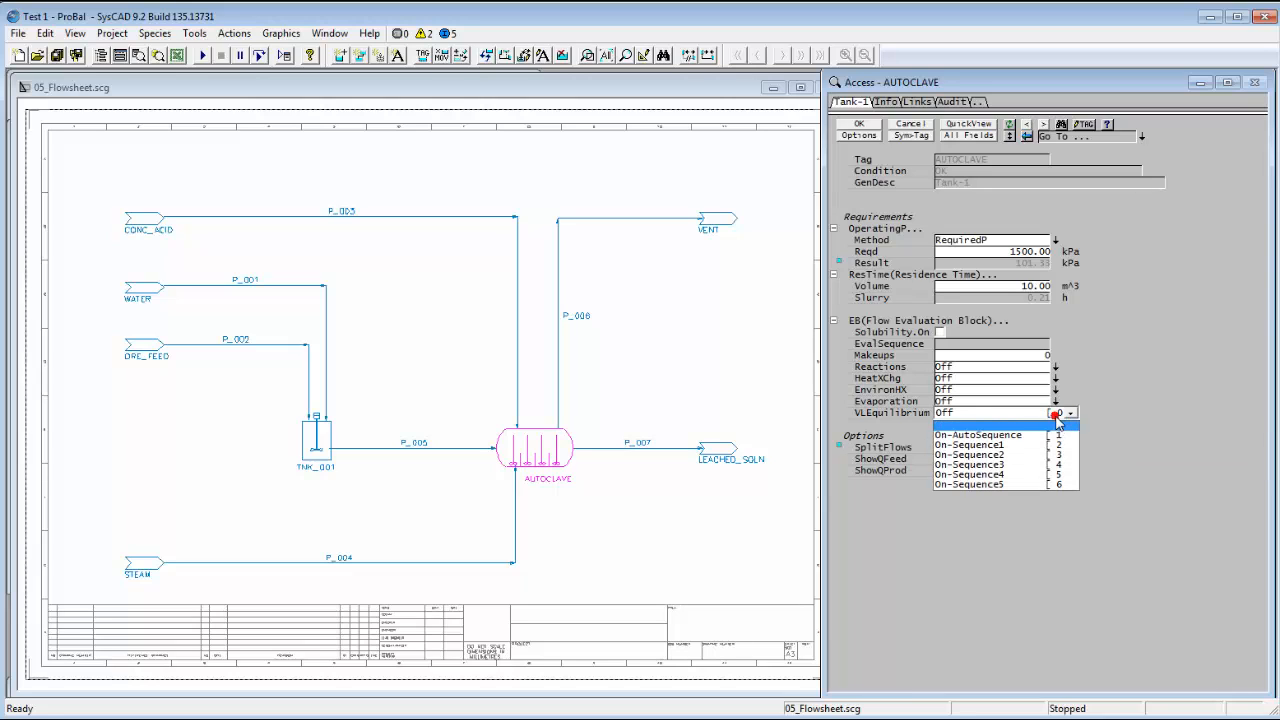
pyautogui.click(1025, 437)
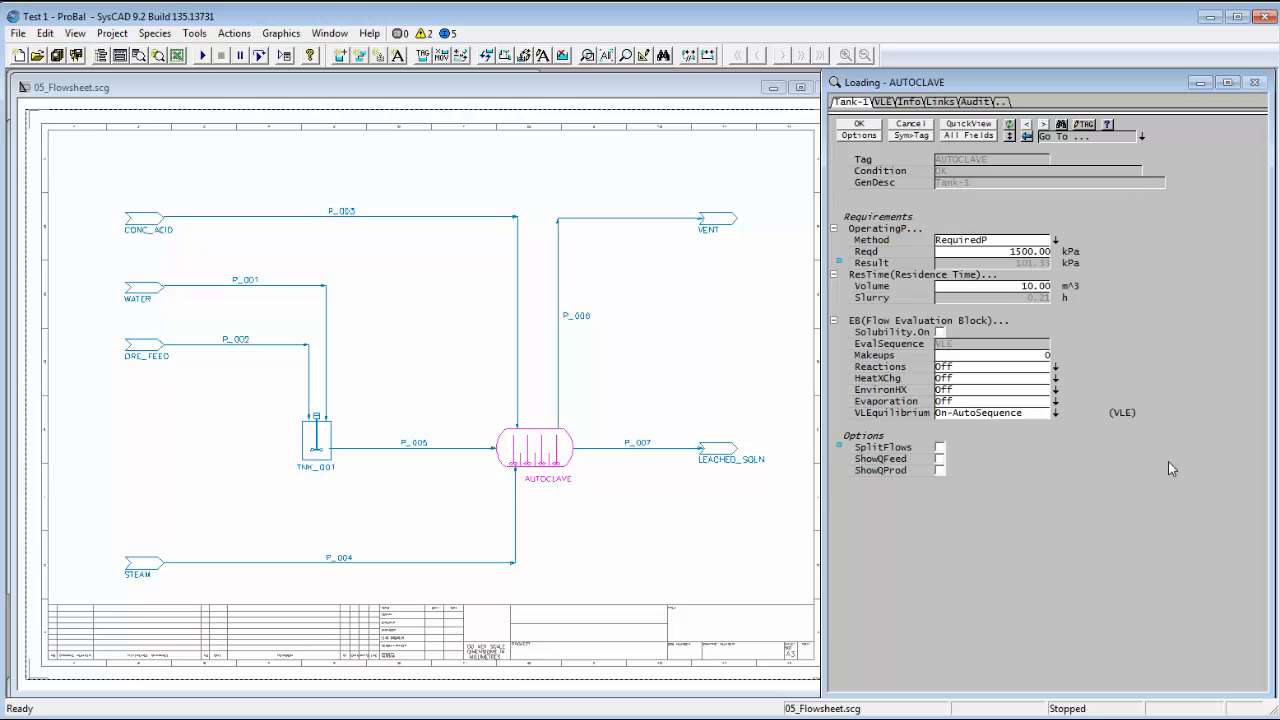
pyautogui.click(885, 105)
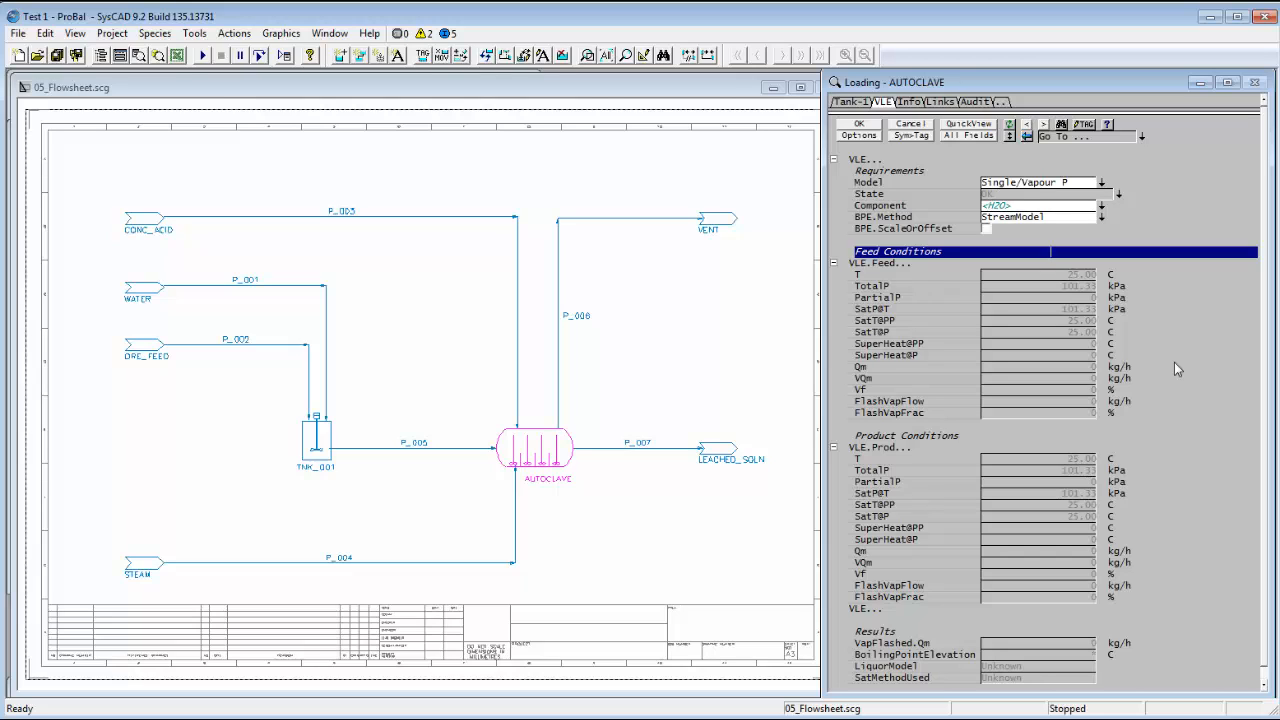
pyautogui.click(201, 56)
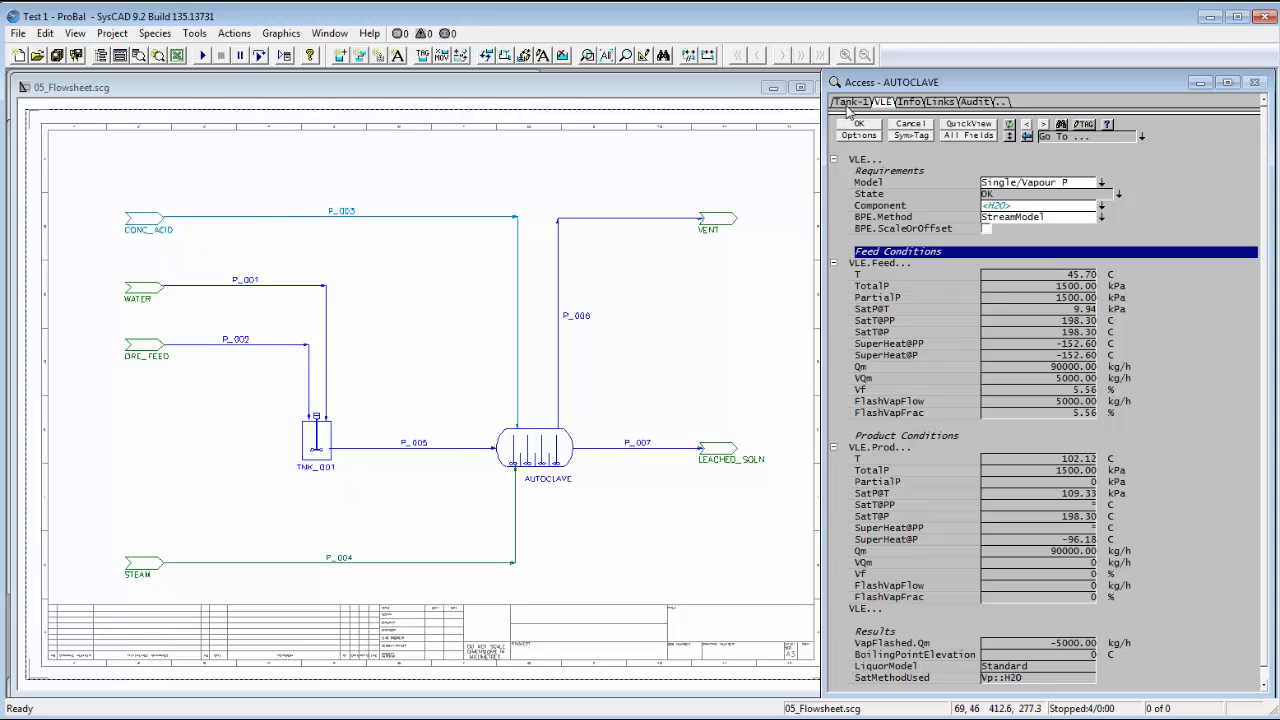
pyautogui.click(850, 103)
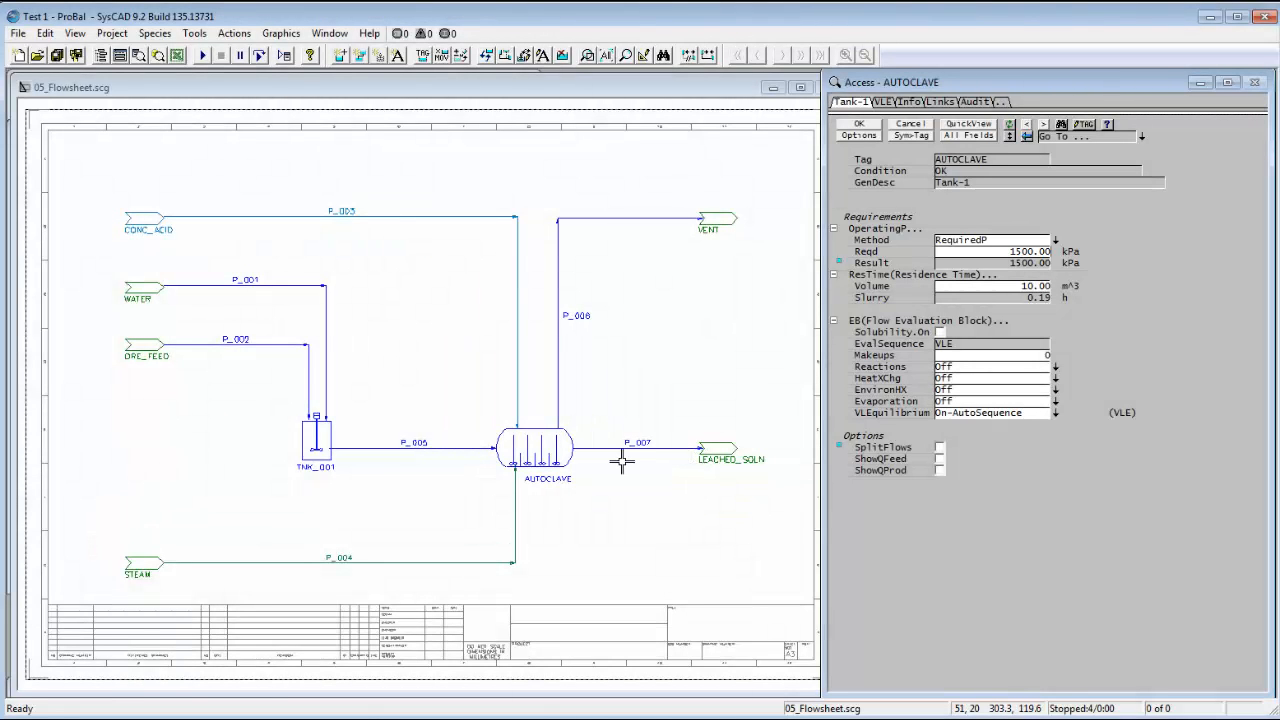
# Examine the flow conditions, species flows with zeros hidden, and saturation data of P_007, plus the flow conditions of P_006.
pyautogui.click(622, 459)
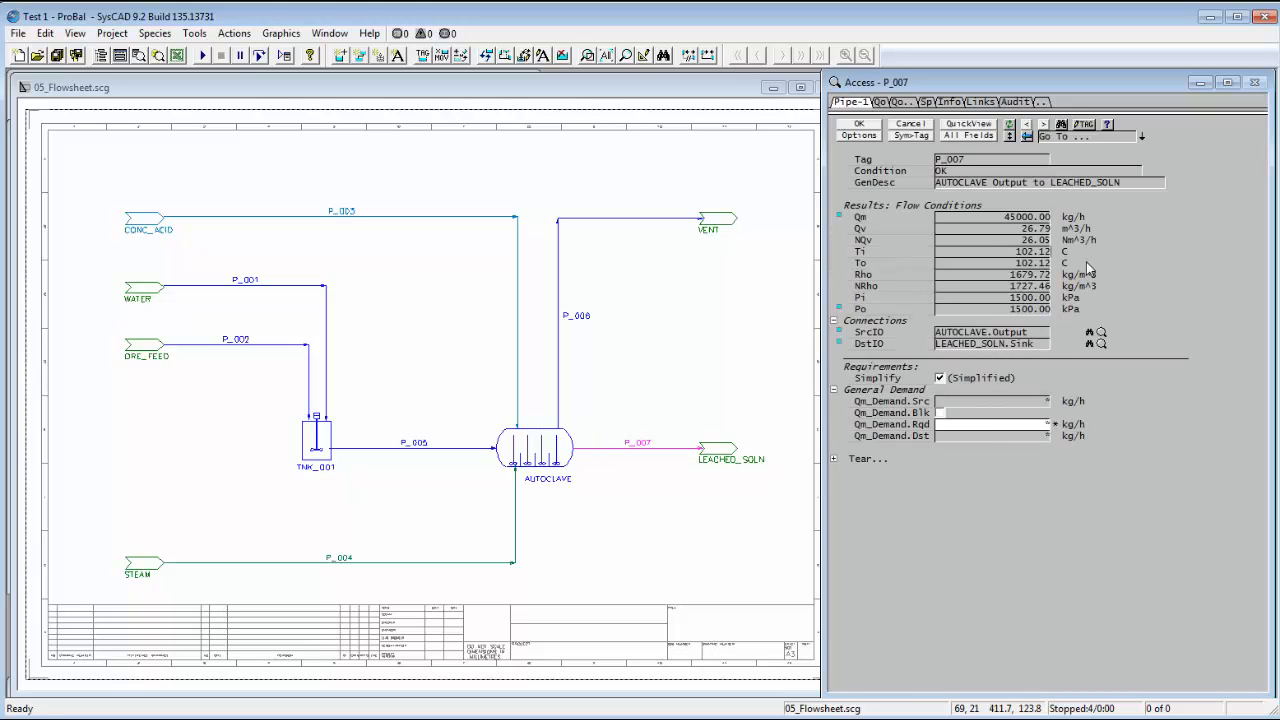
pyautogui.click(926, 102)
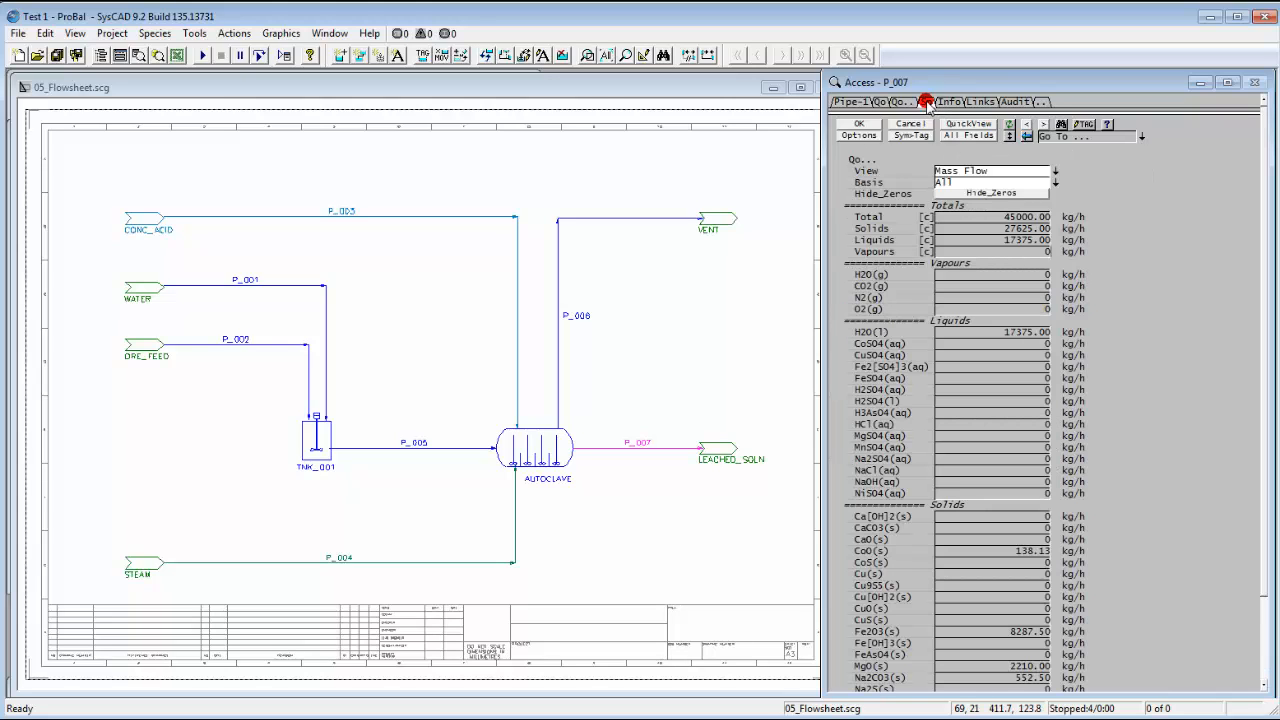
pyautogui.click(1008, 193)
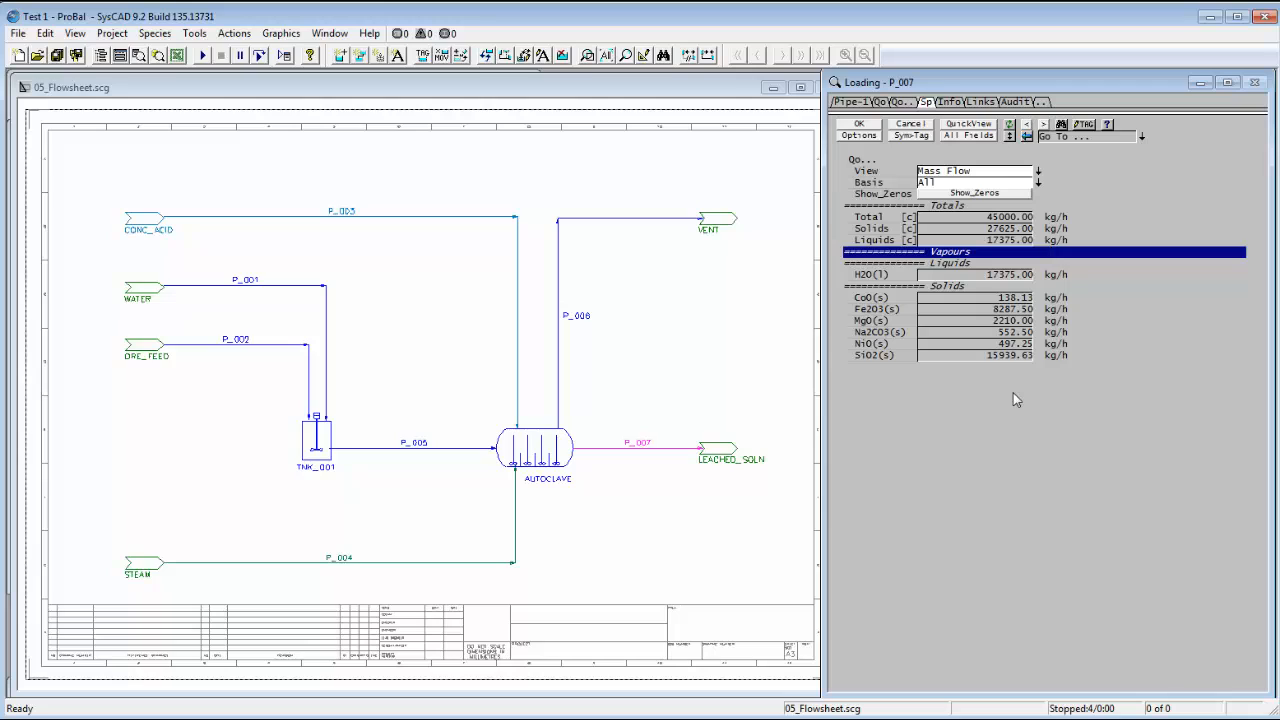
pyautogui.click(904, 105)
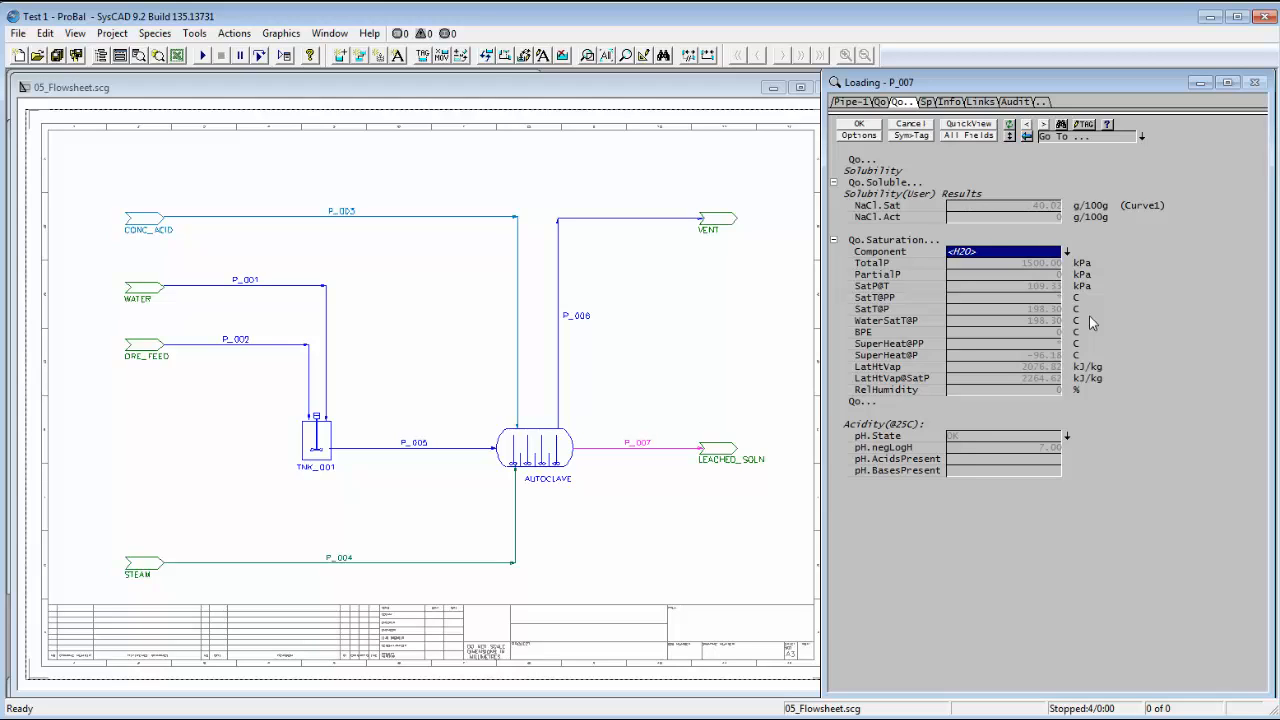
pyautogui.click(858, 102)
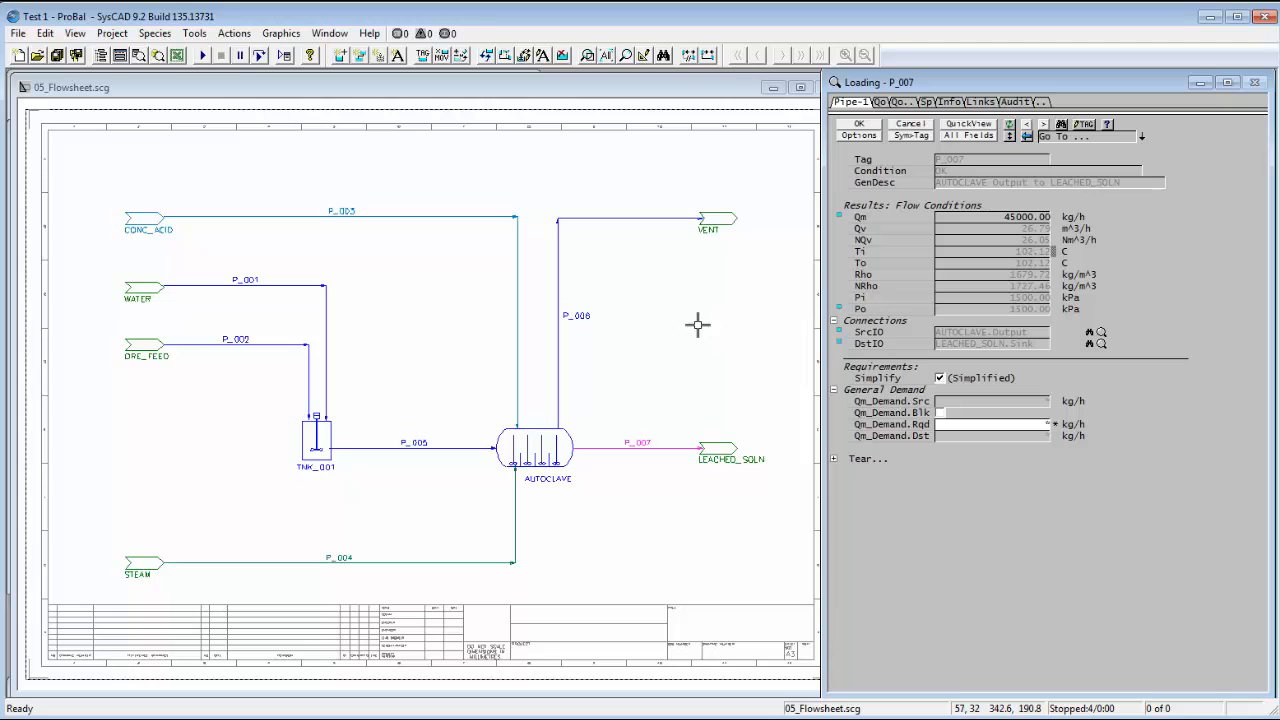
pyautogui.click(568, 332)
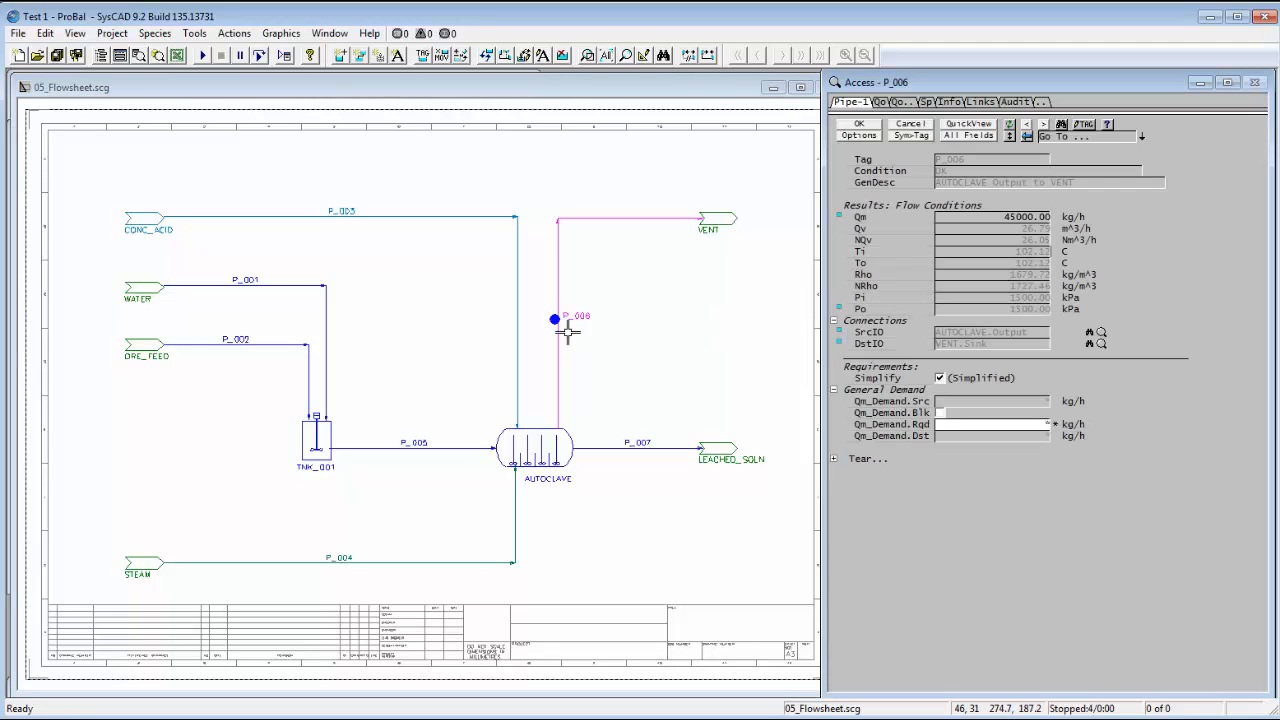
pyautogui.click(665, 372)
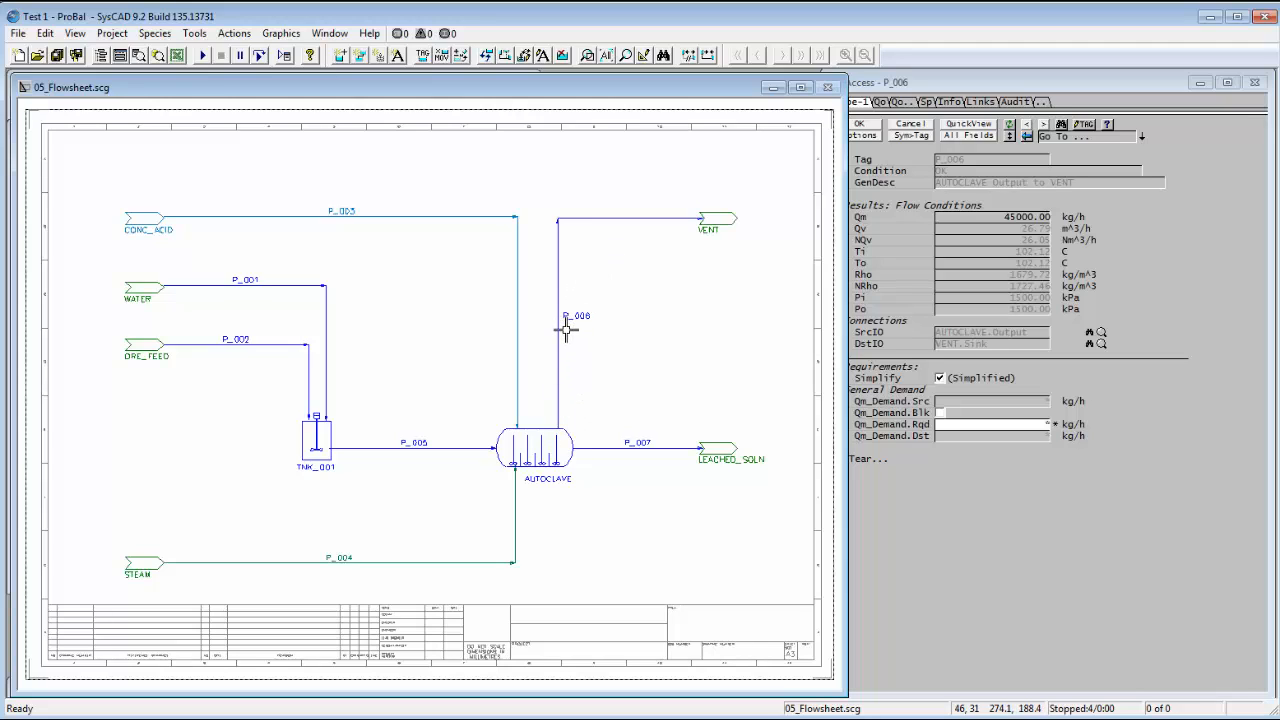
# Enable SplitFlows on the autoclave and set the split priority of vent line P_006 to 1.
pyautogui.click(565, 494)
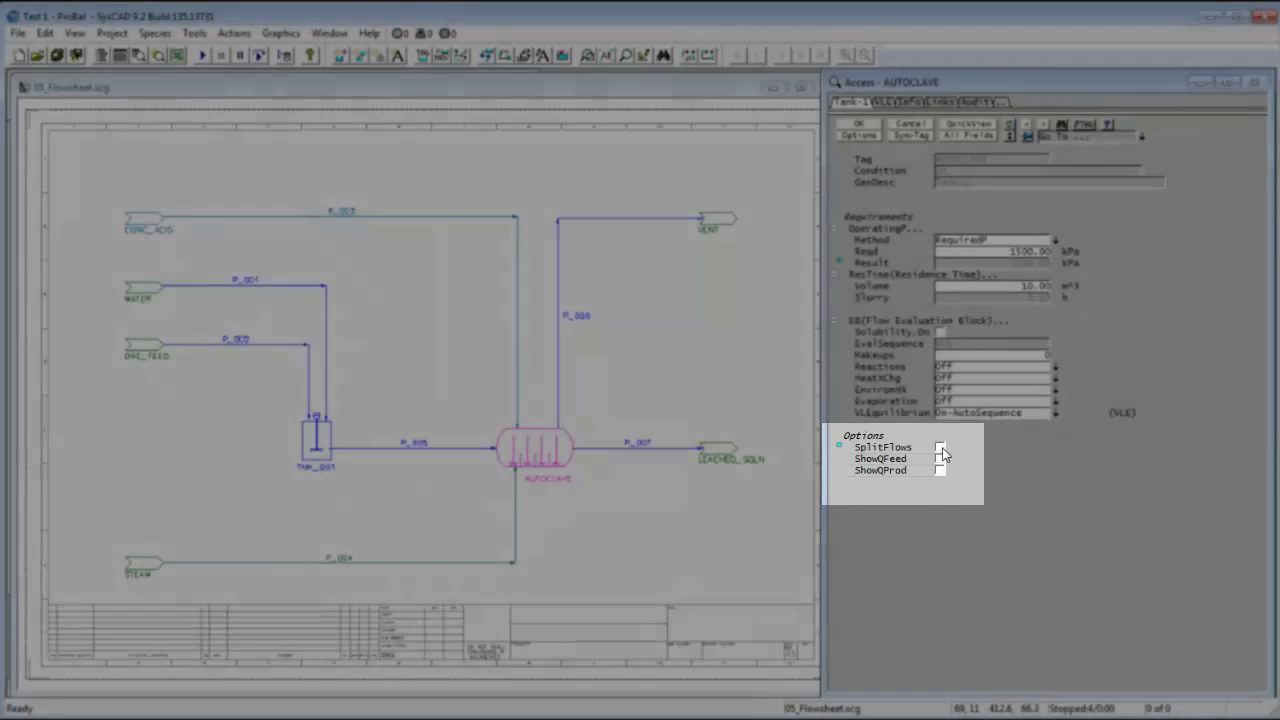
pyautogui.click(940, 447)
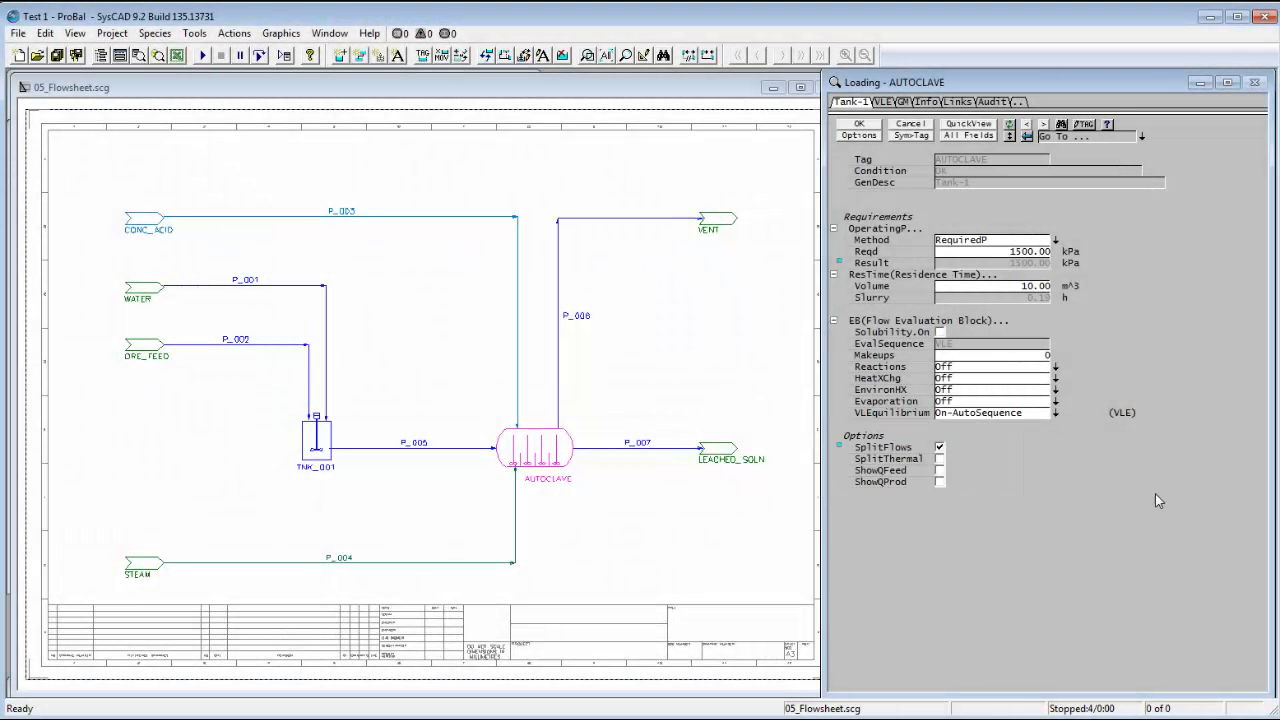
pyautogui.click(906, 103)
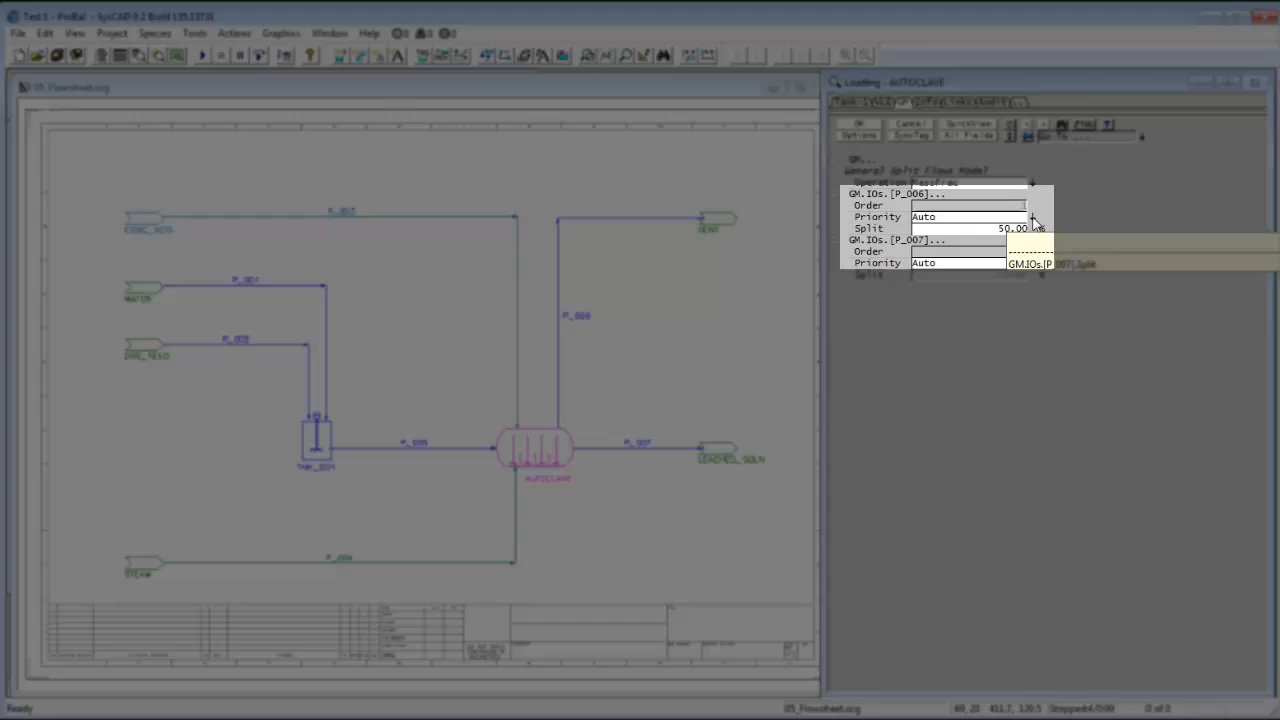
pyautogui.click(1032, 216)
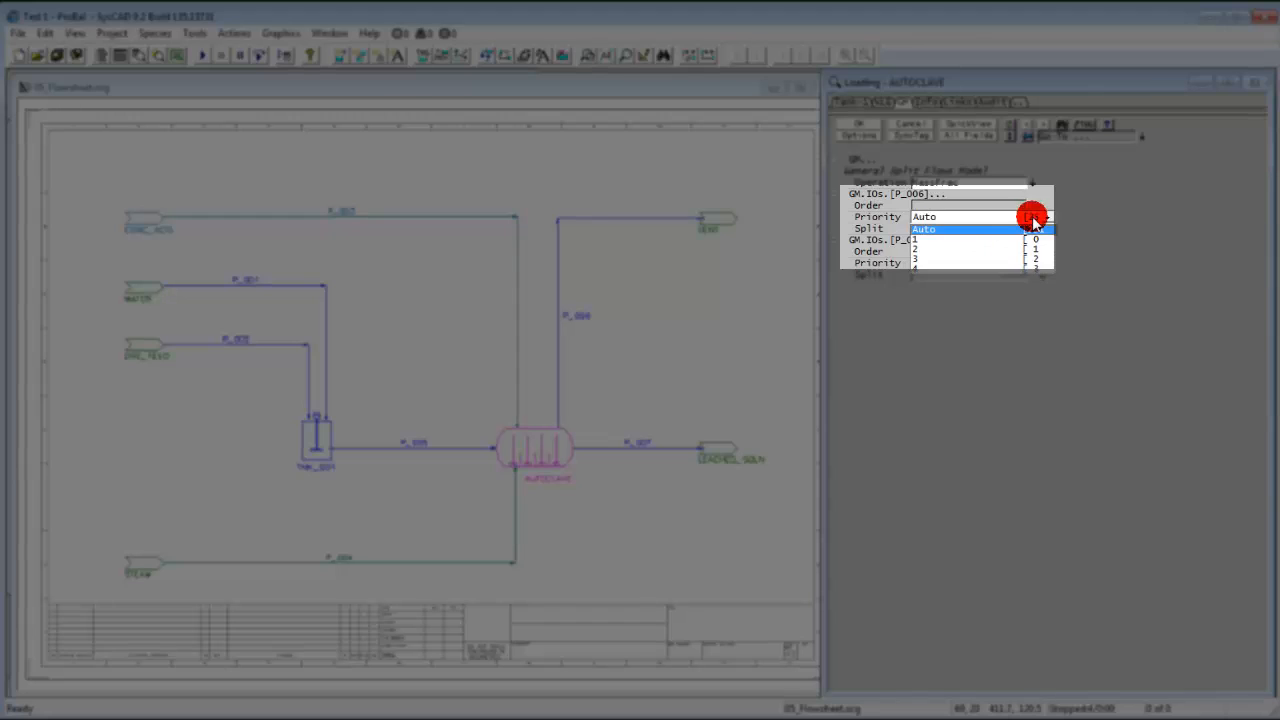
pyautogui.click(924, 244)
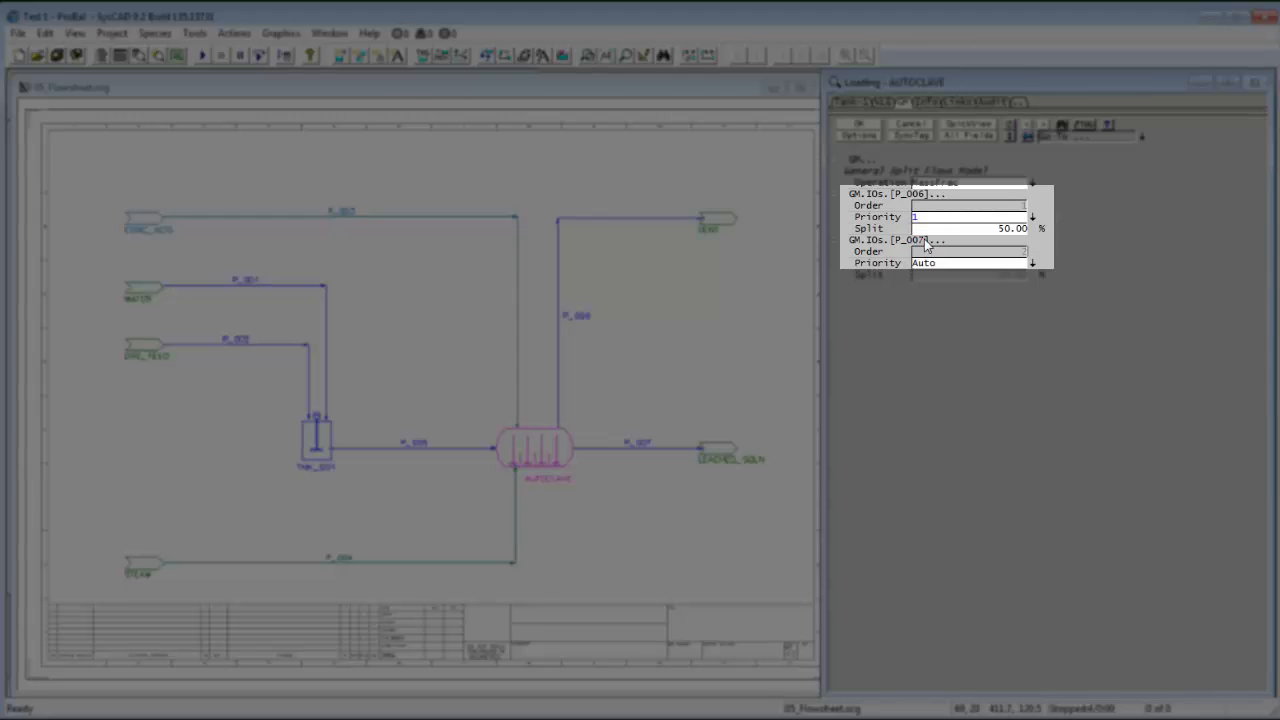
pyautogui.click(862, 123)
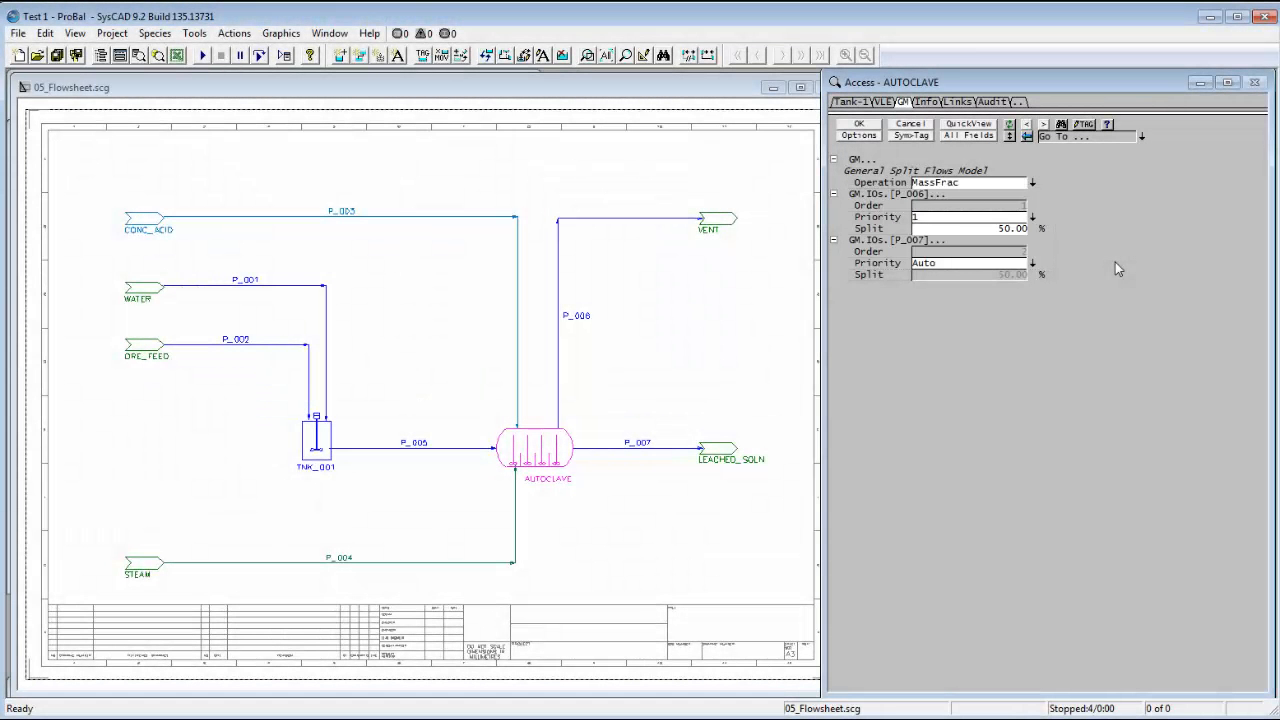
# Set the autoclave's general split operation to Phase_MassFrac and solve the project.
pyautogui.click(1032, 184)
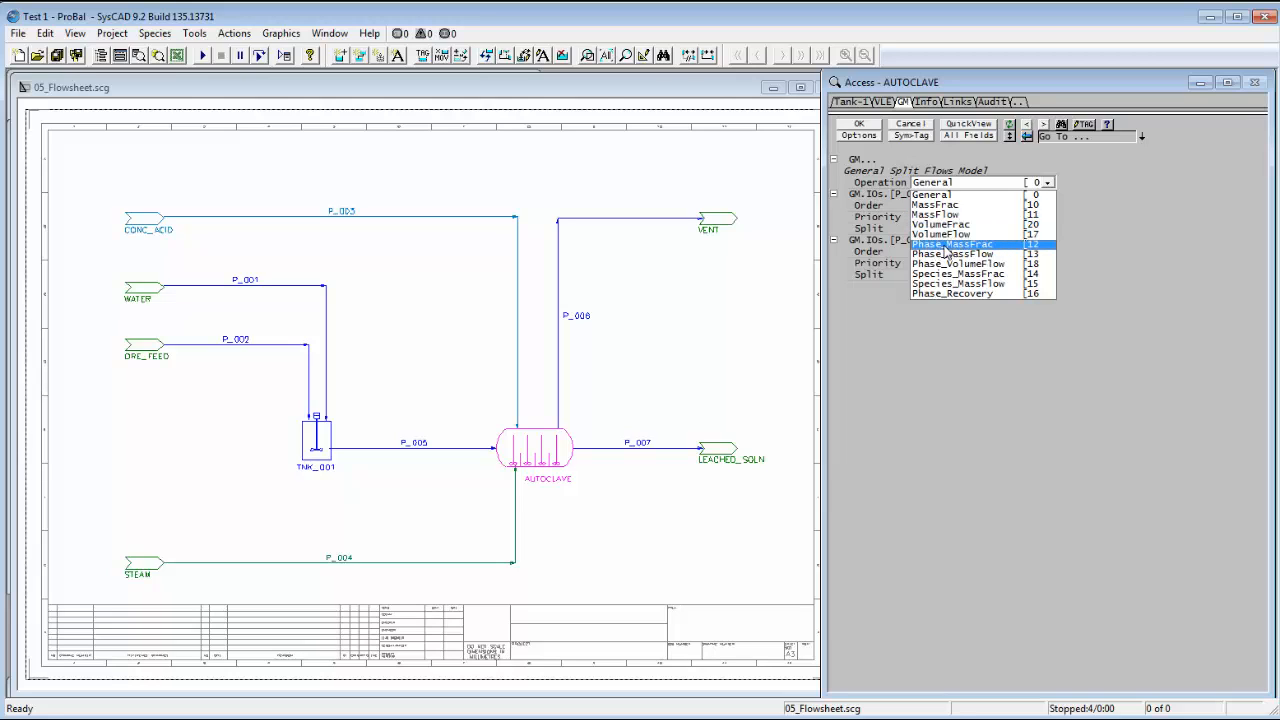
pyautogui.click(1002, 252)
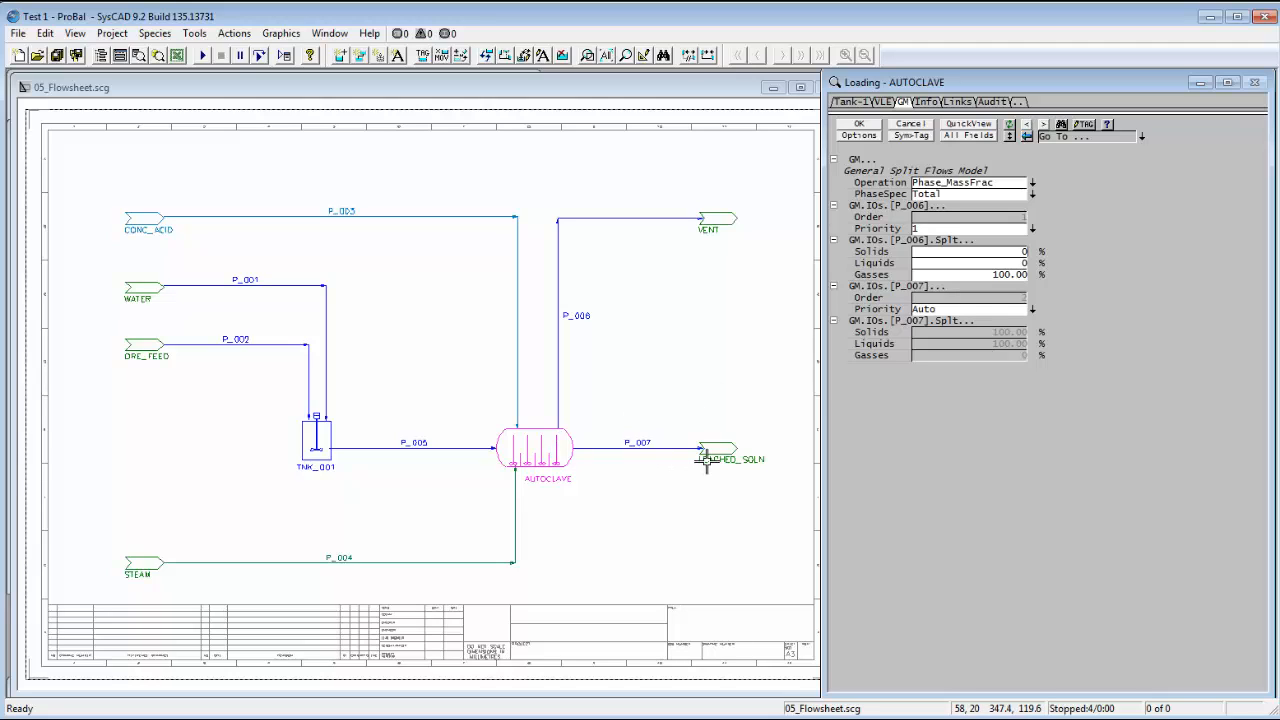
pyautogui.click(948, 266)
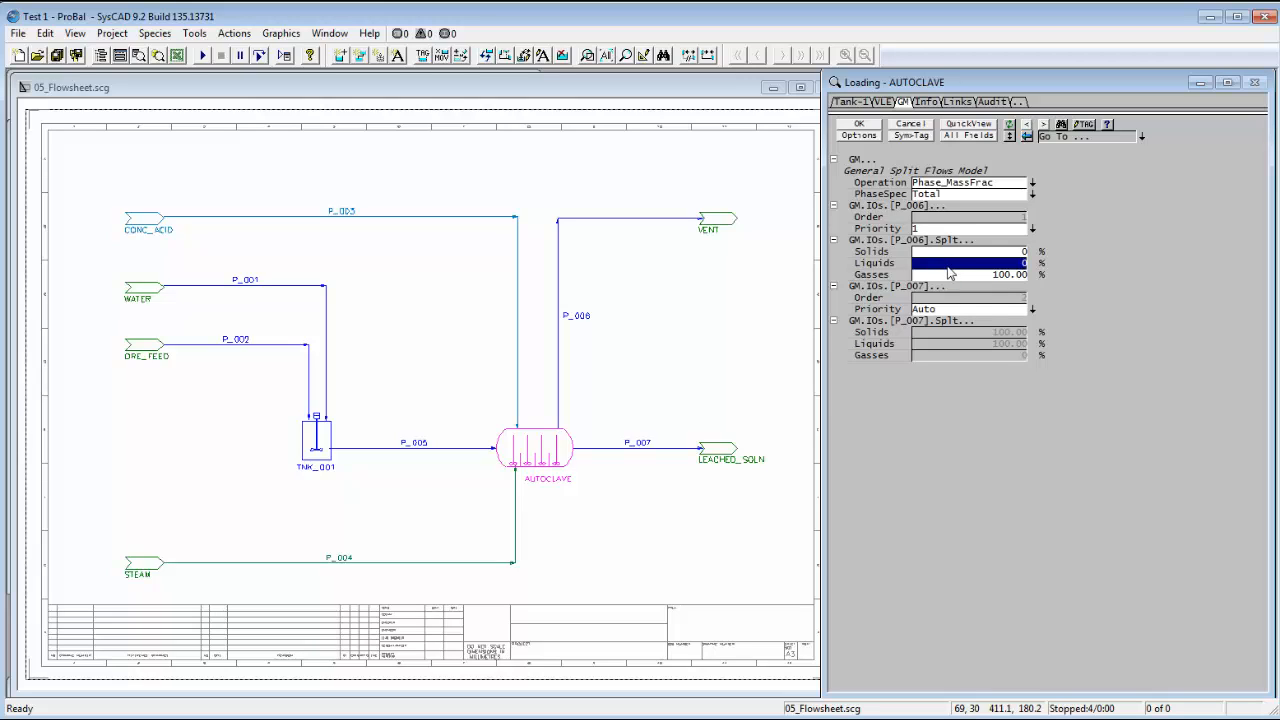
pyautogui.click(1084, 266)
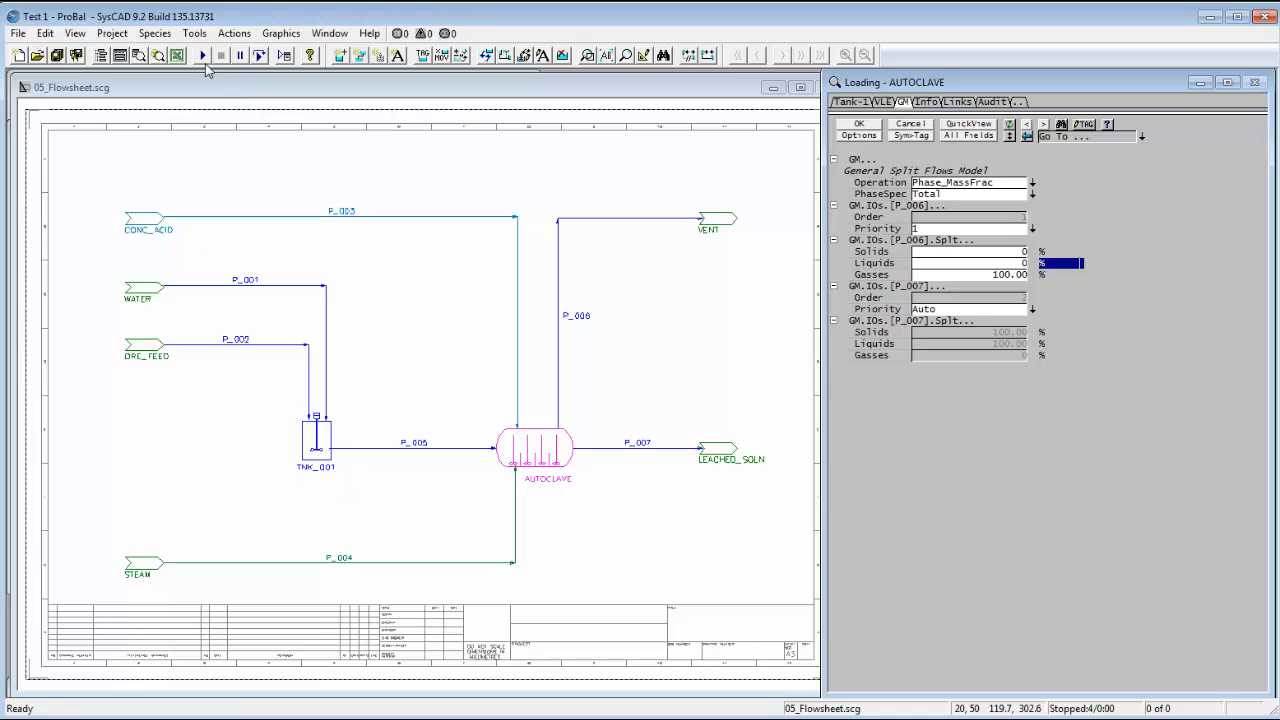
pyautogui.click(203, 57)
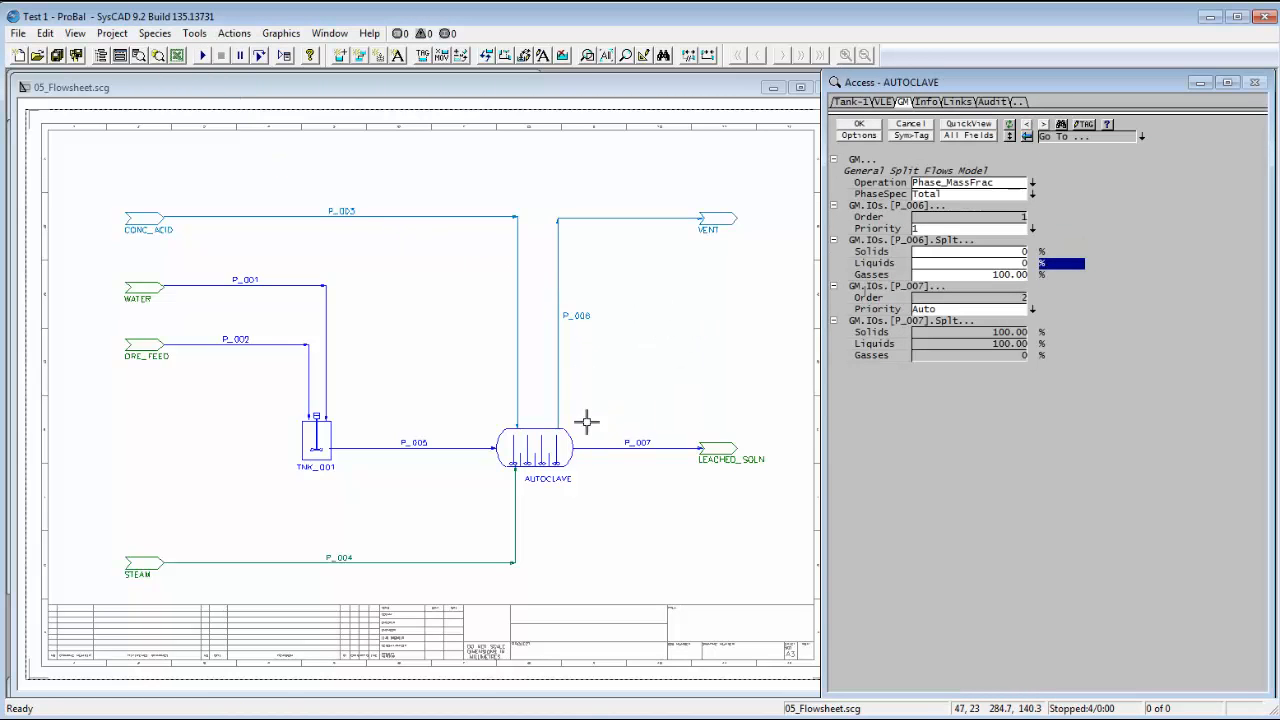
# Examine the flow conditions of vent line P_006 and the autoclave's operating pressure and residence time results.
pyautogui.click(561, 300)
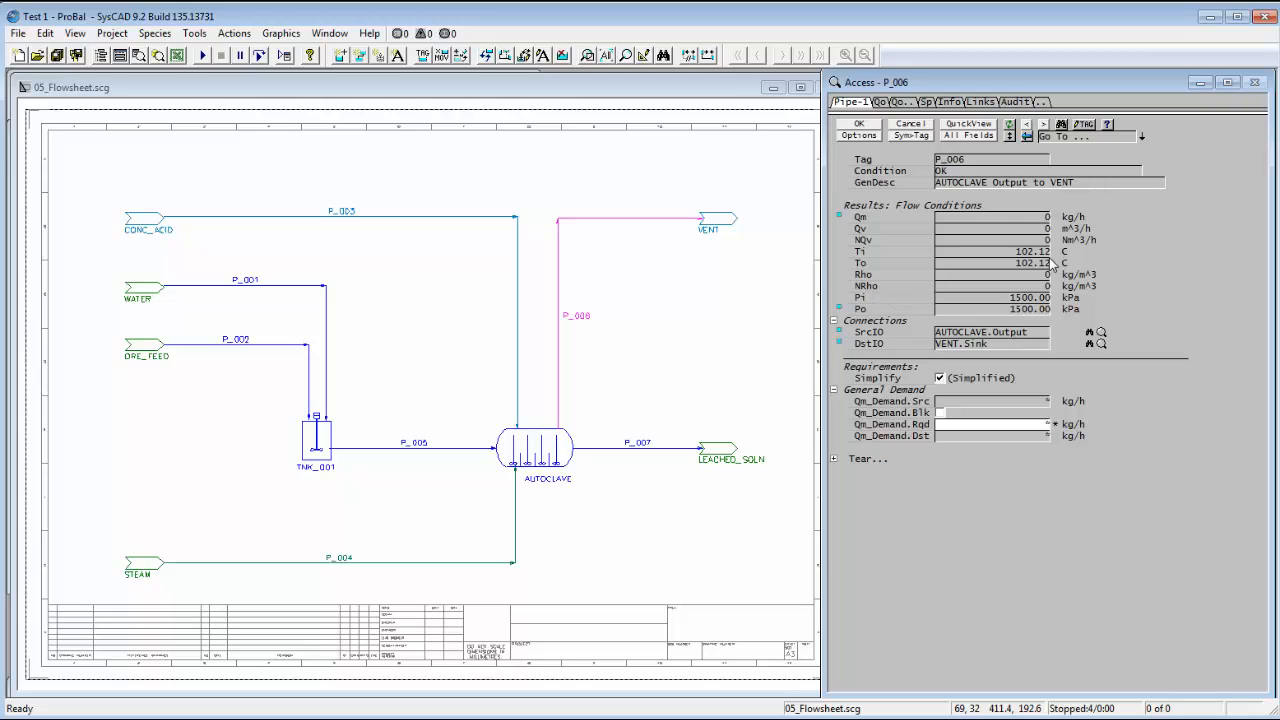
pyautogui.click(743, 382)
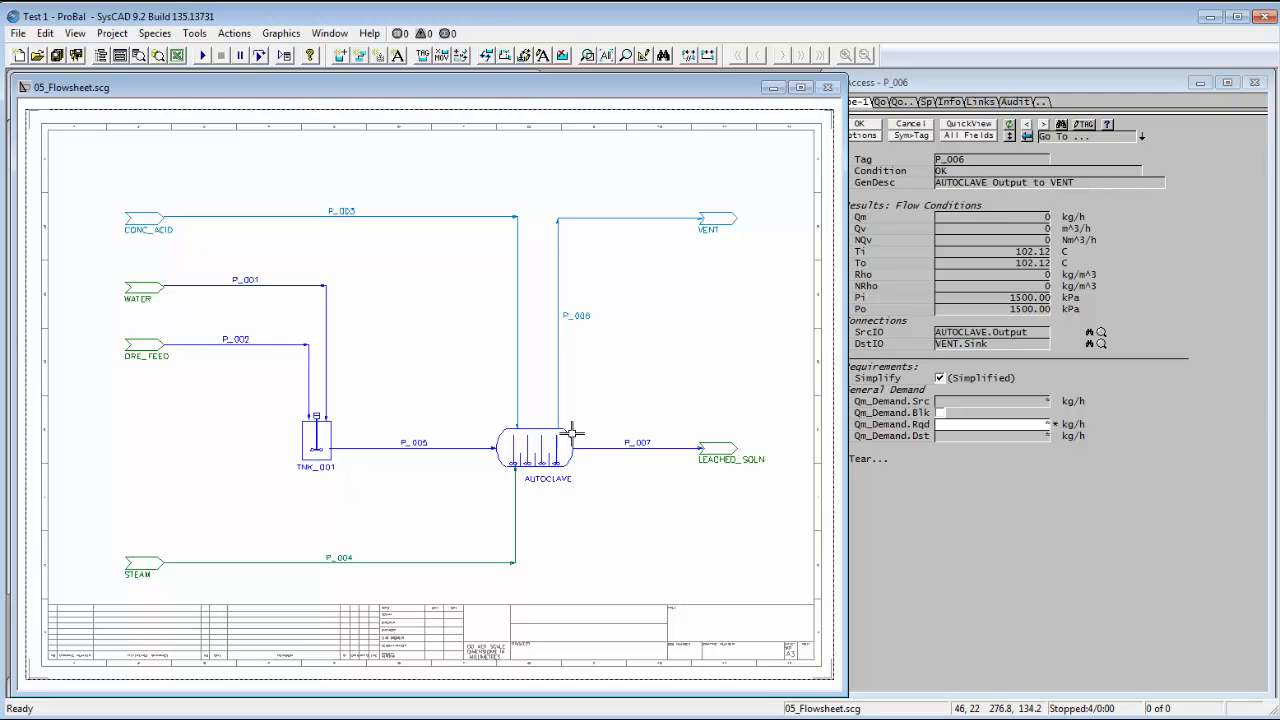
pyautogui.click(549, 483)
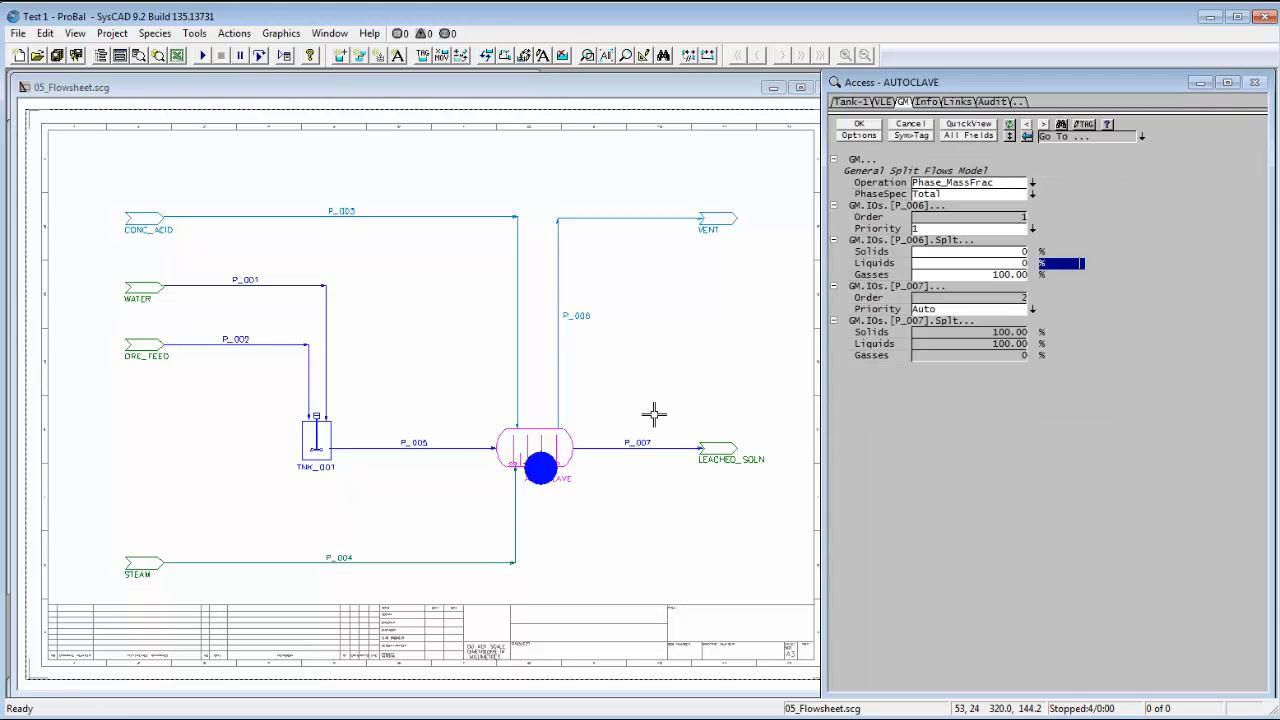
pyautogui.click(866, 104)
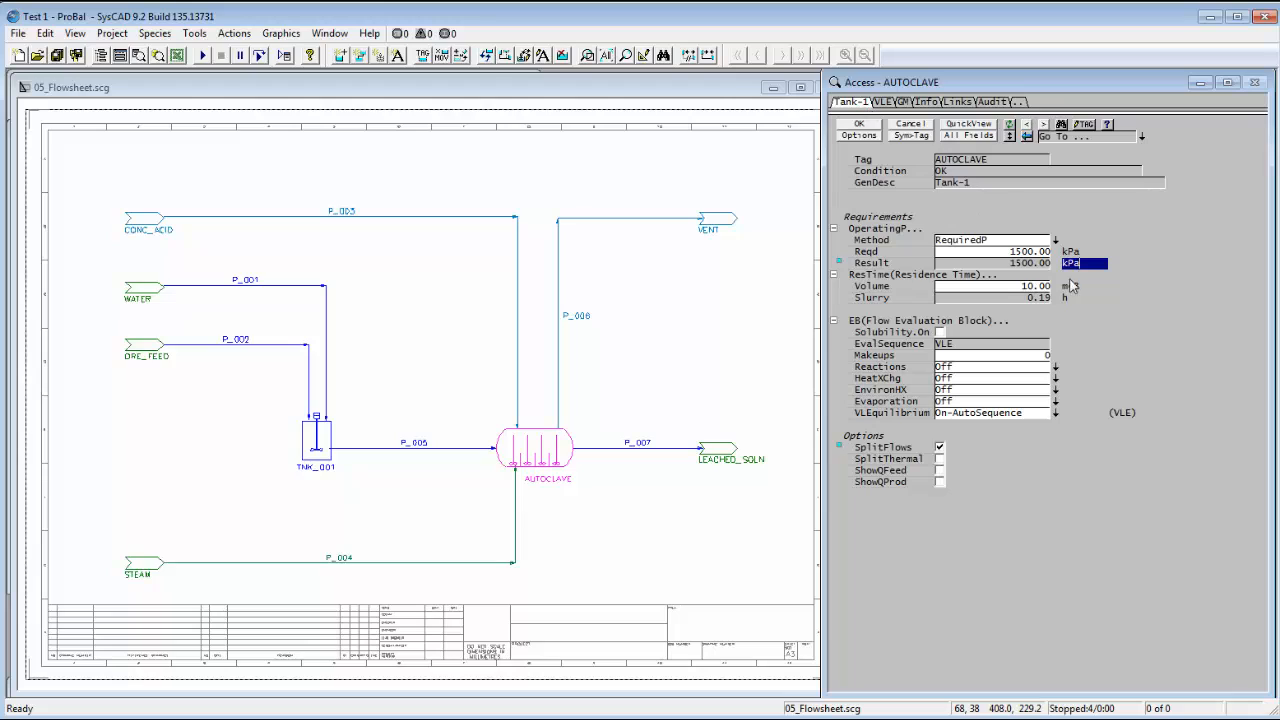